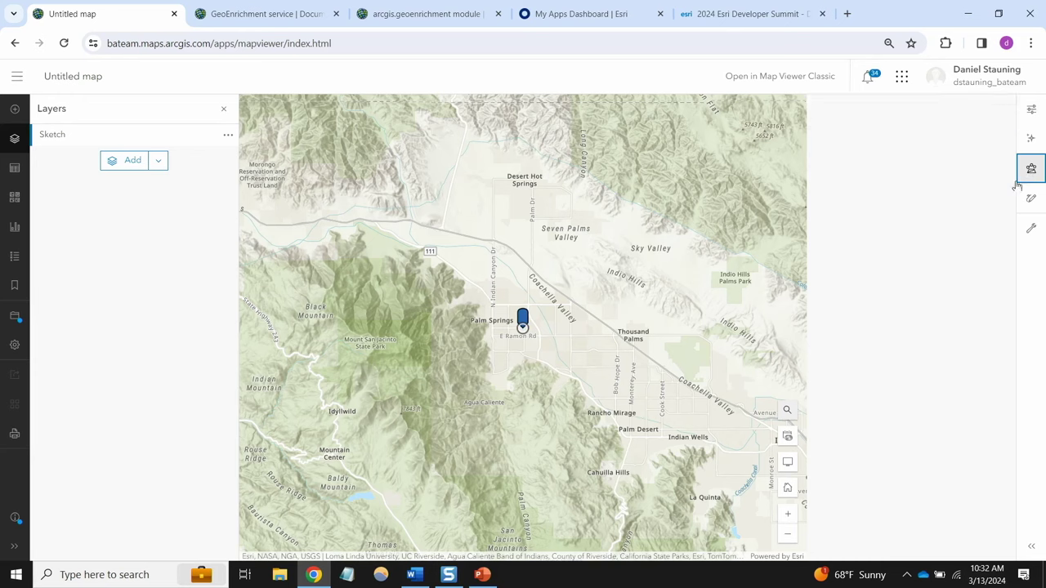
- Open the Enrich Layer analysis tool and choose the Sketch (Points) layer as its input features
left_click(899, 211)
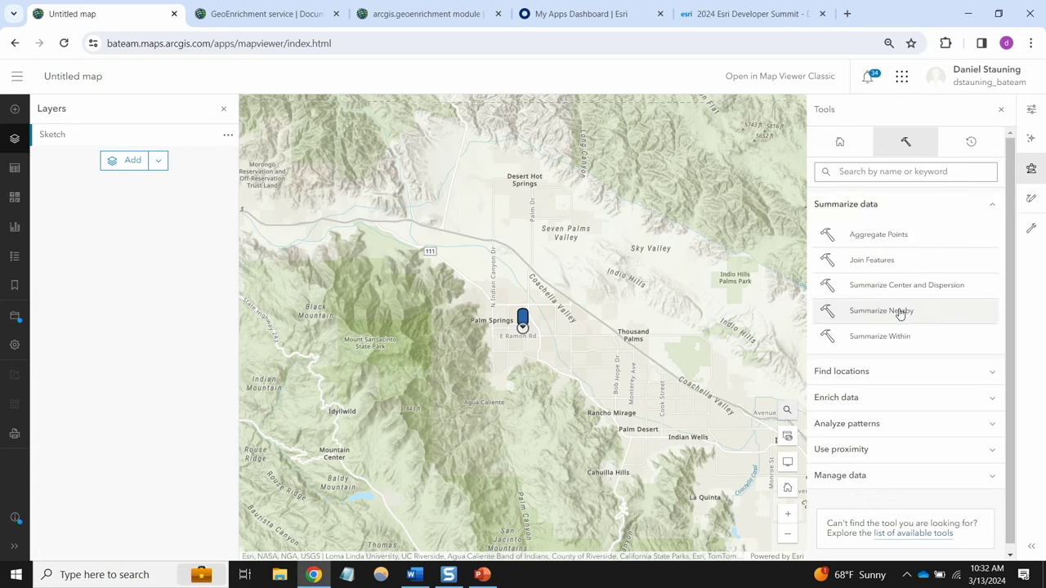
left_click(859, 398)
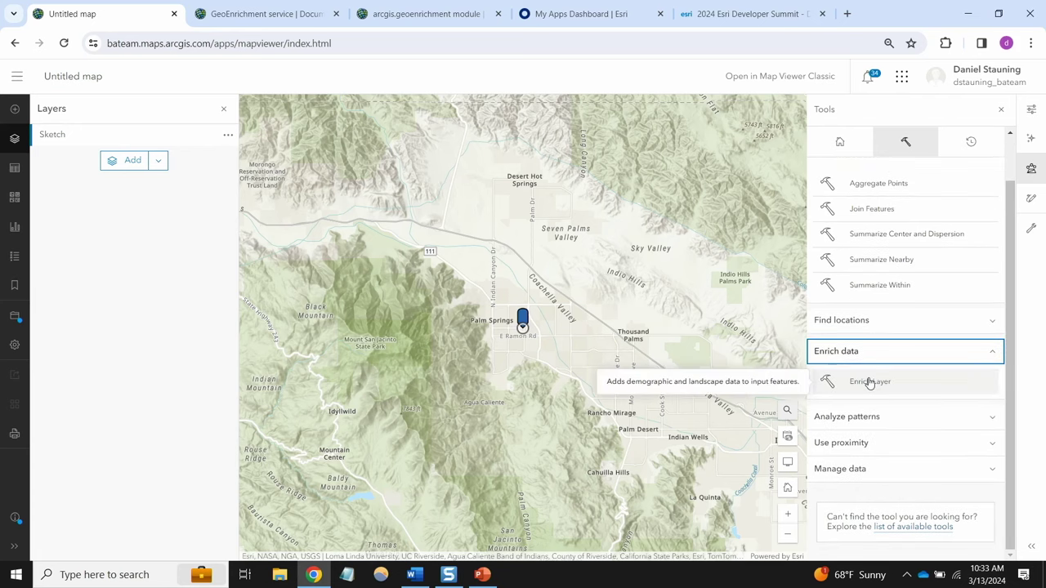
left_click(869, 381)
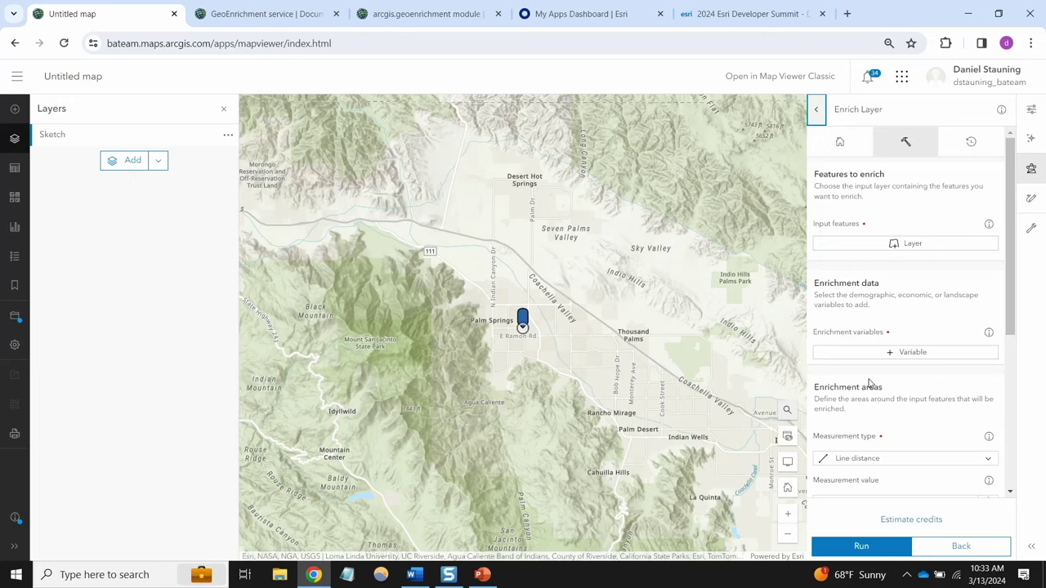
left_click(920, 248)
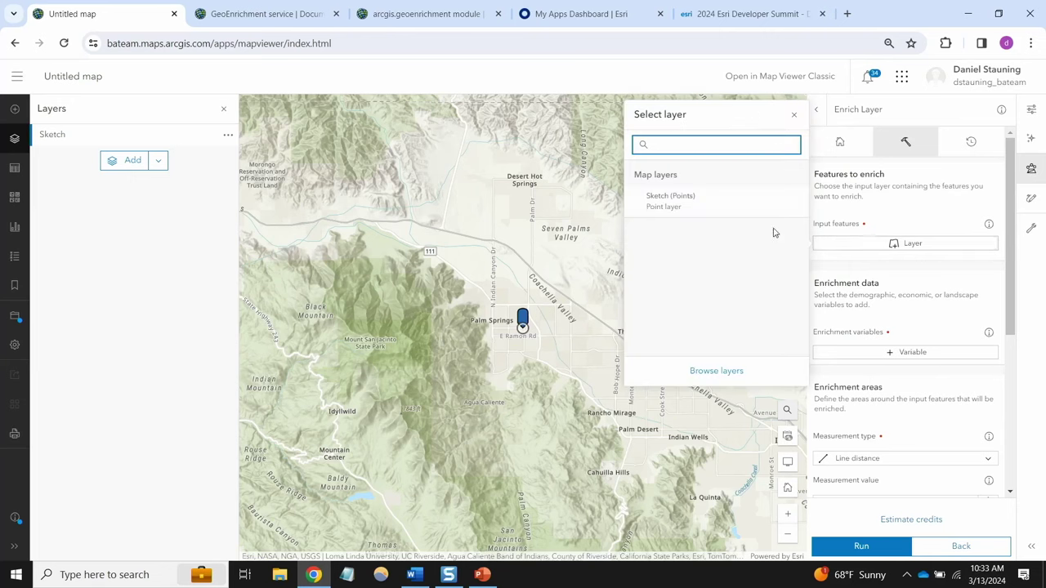
left_click(726, 211)
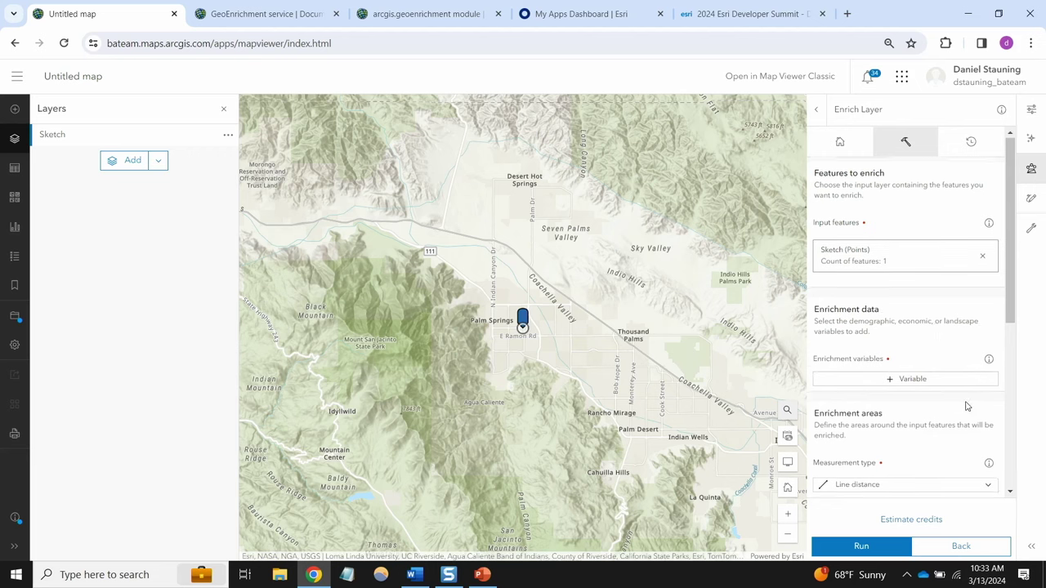
- Define the enrichment area as a 5-minute Driving Time and enable returning the output as bounding areas
scroll(966, 406, "down", 3)
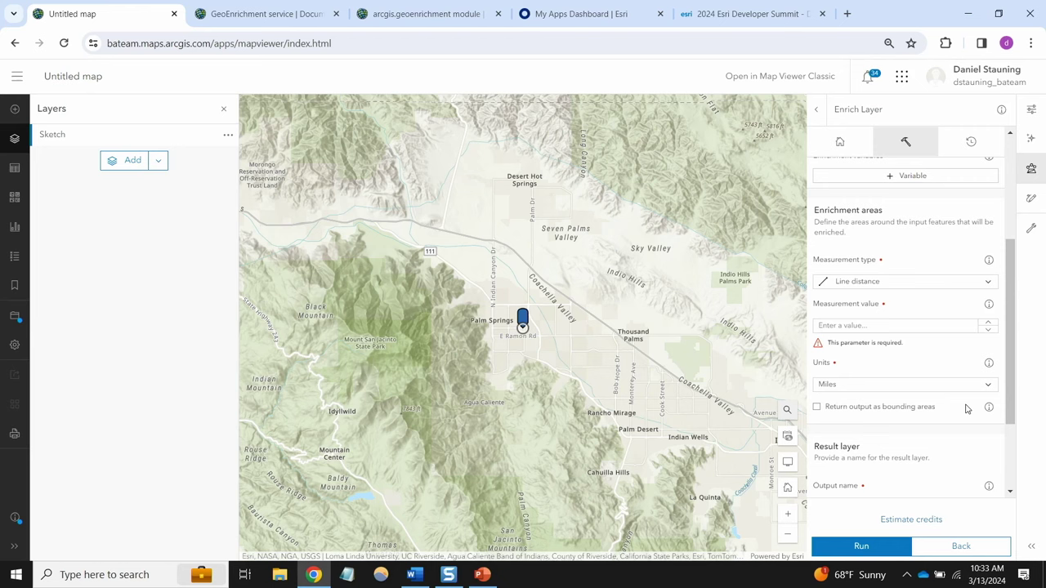
left_click(902, 286)
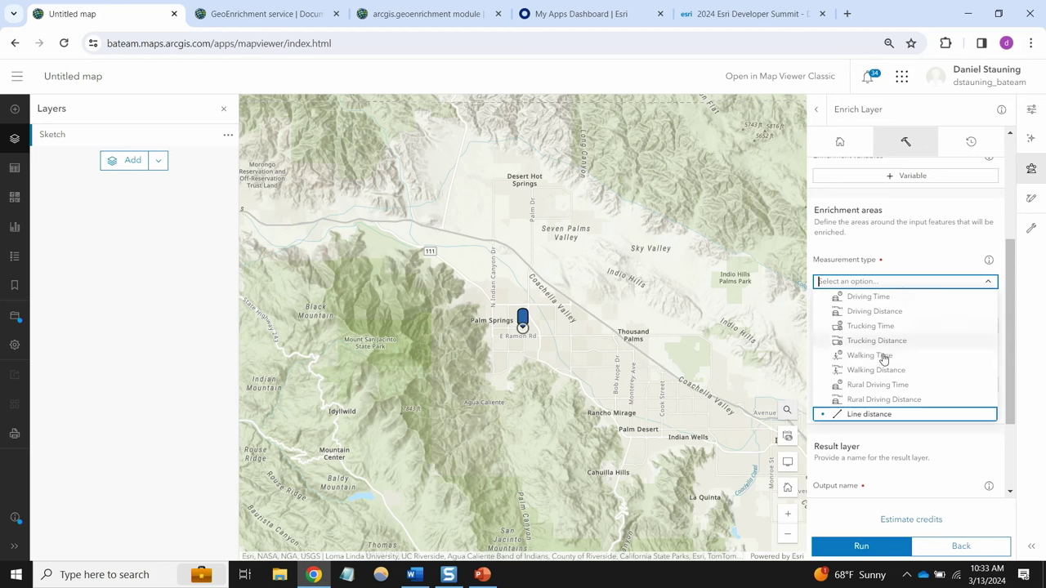
left_click(885, 299)
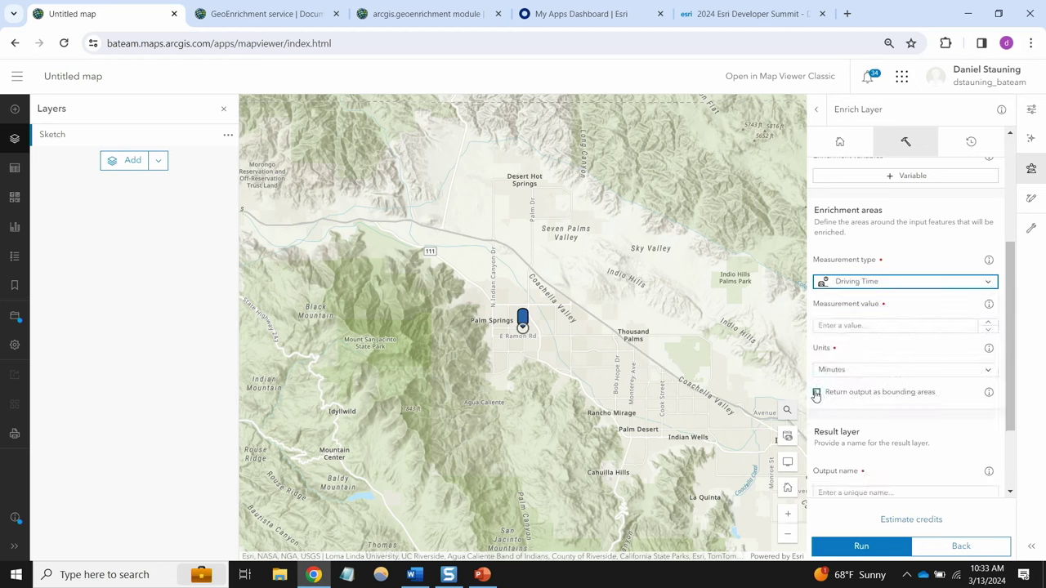
left_click(816, 392)
left_click(850, 327)
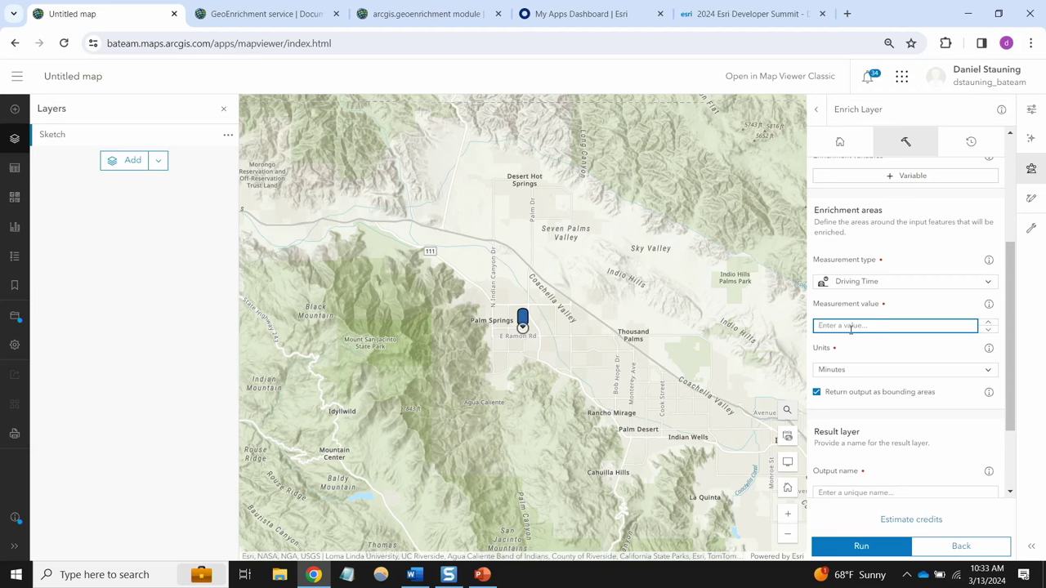
type("5")
- Add the 2023 Median Household Income, Median Disposable Income and Median Net Worth variables from the Income category
scroll(926, 387, "up", 2)
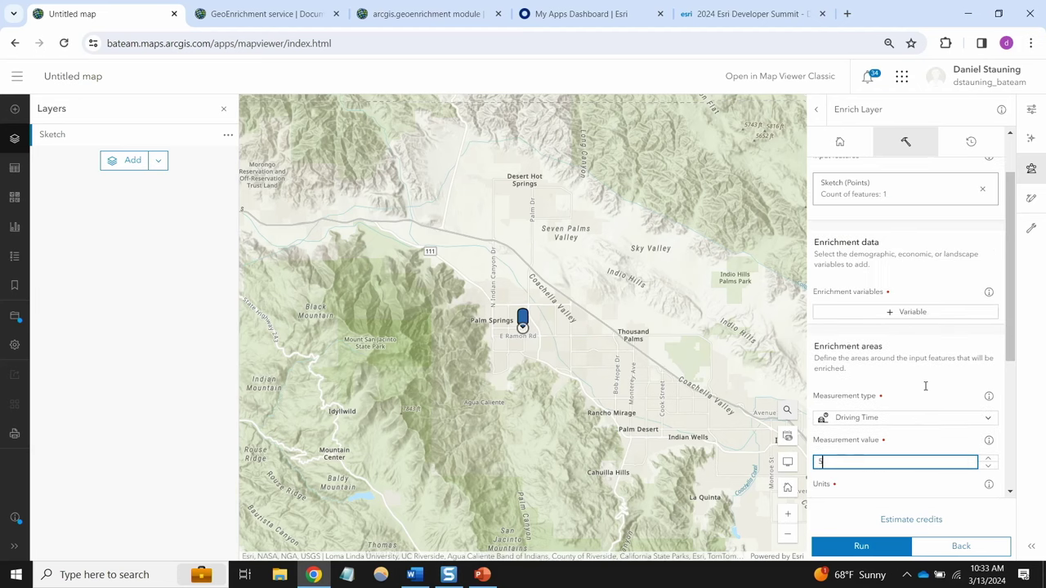
left_click(926, 312)
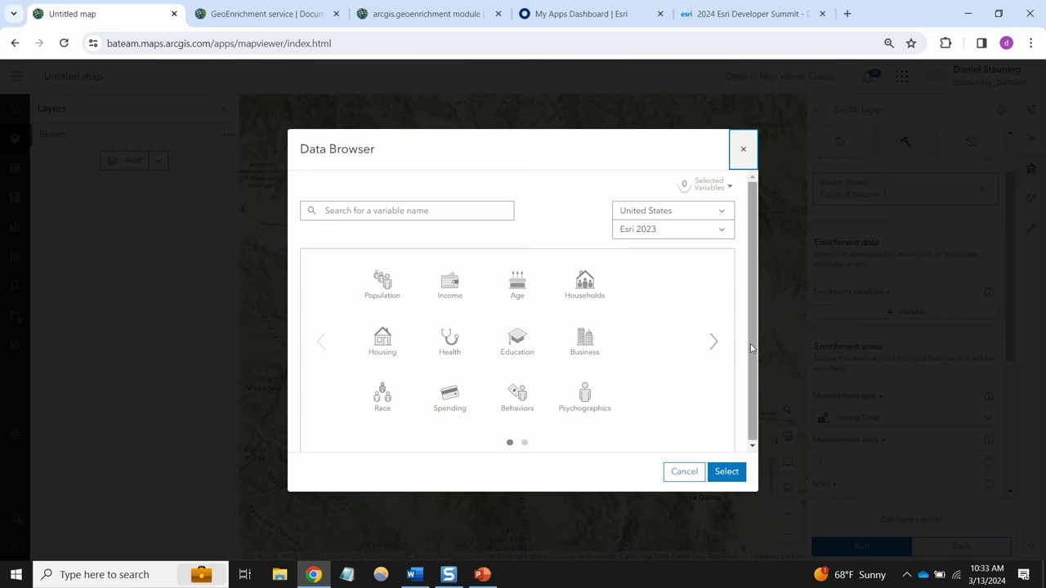
left_click(715, 344)
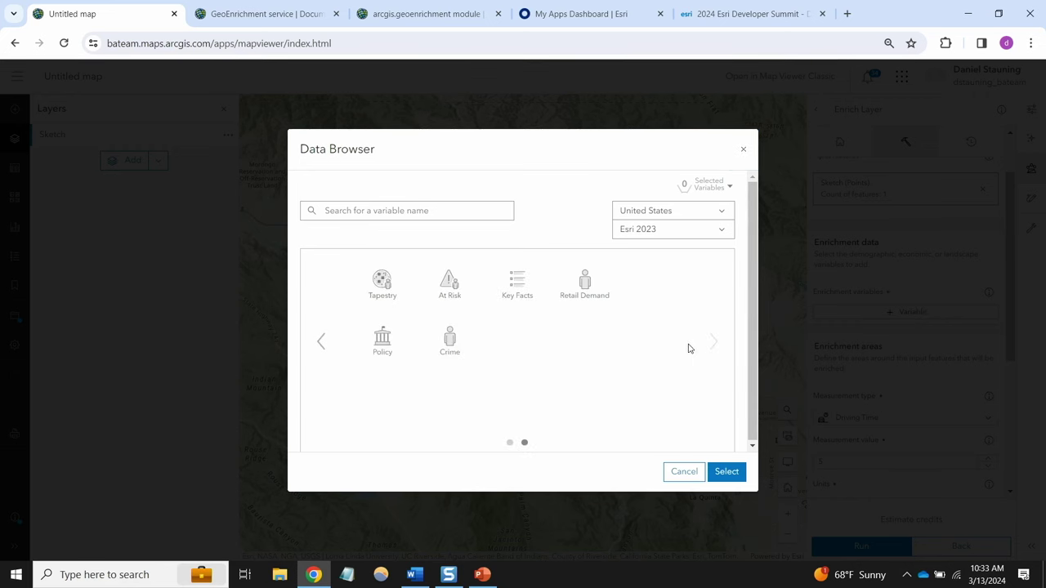
left_click(321, 342)
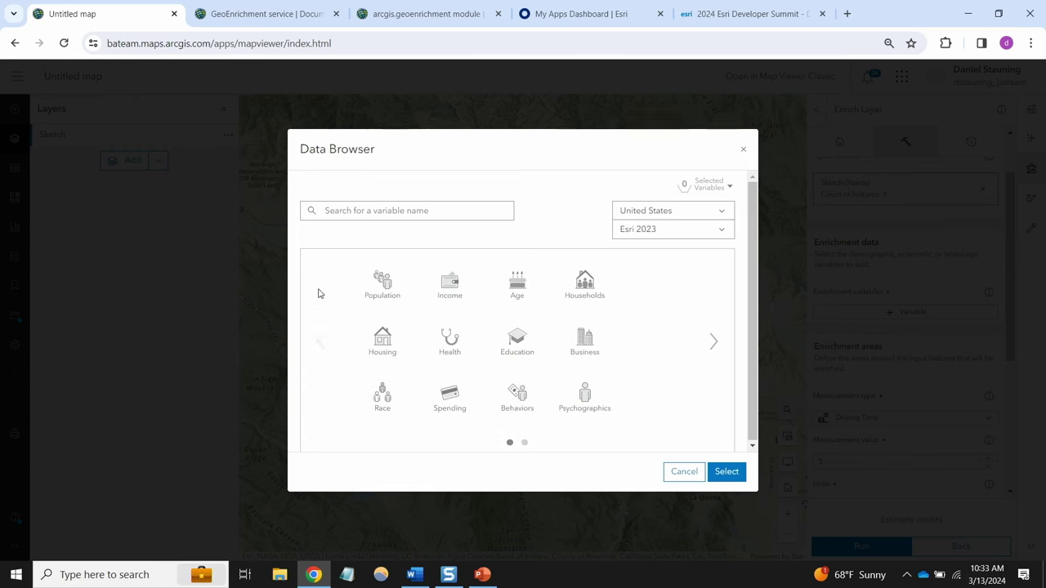
left_click(459, 291)
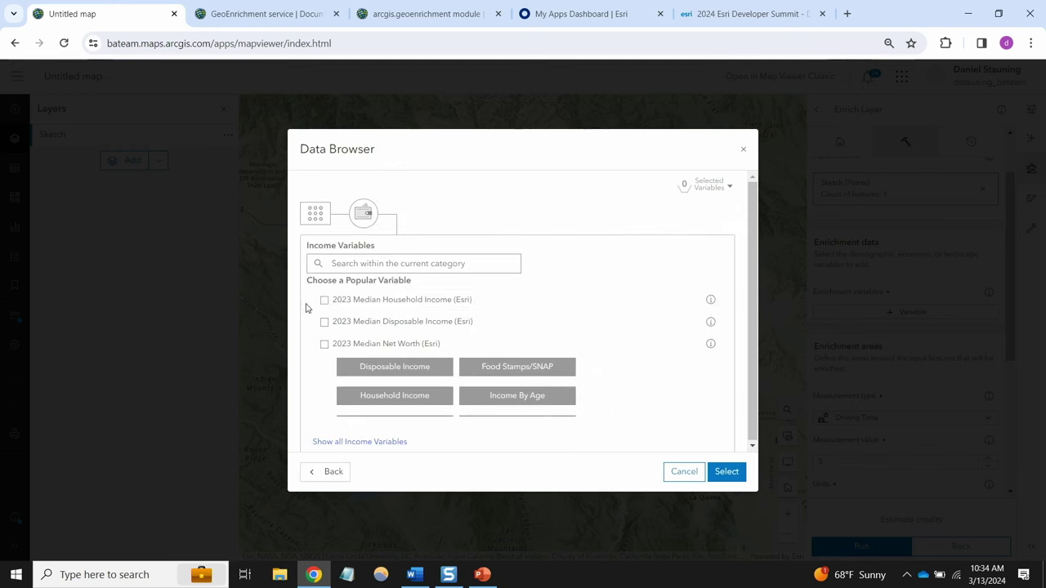
left_click(323, 301)
left_click(324, 321)
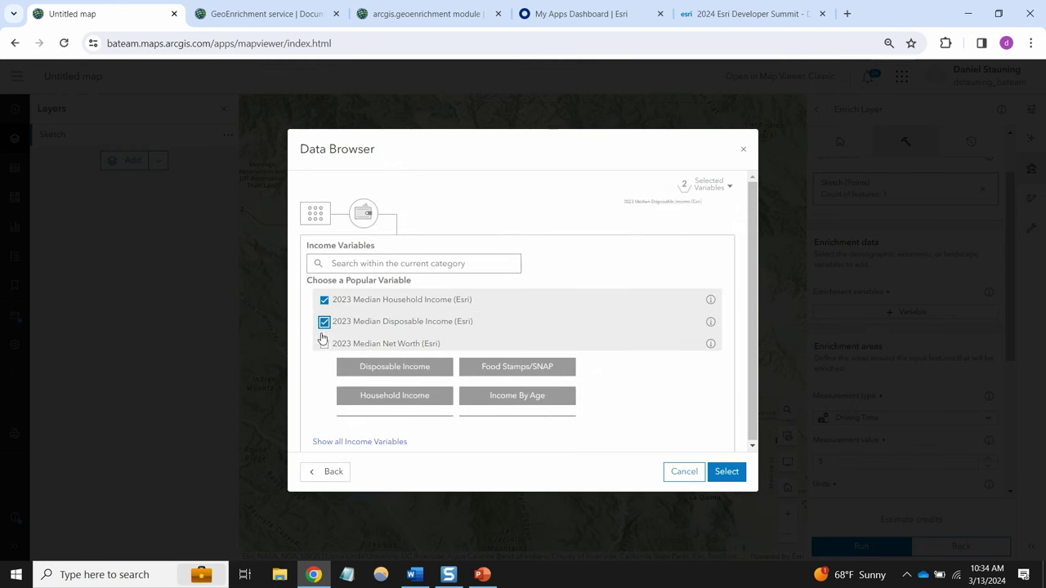
left_click(324, 344)
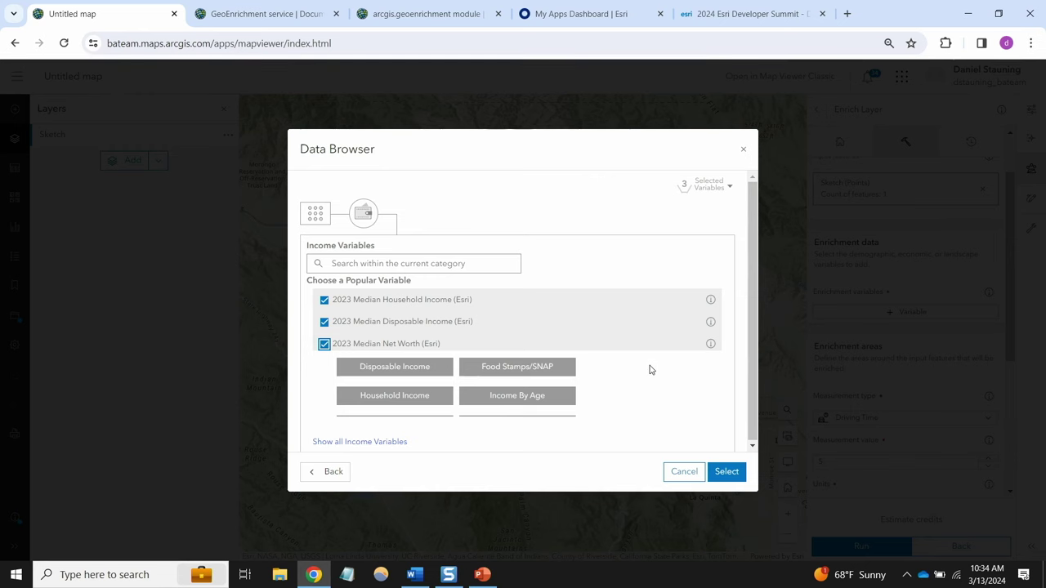
left_click(719, 473)
- Name the result layer DEvSummit2024 and run the Enrich Layer analysis
scroll(919, 411, "down", 2)
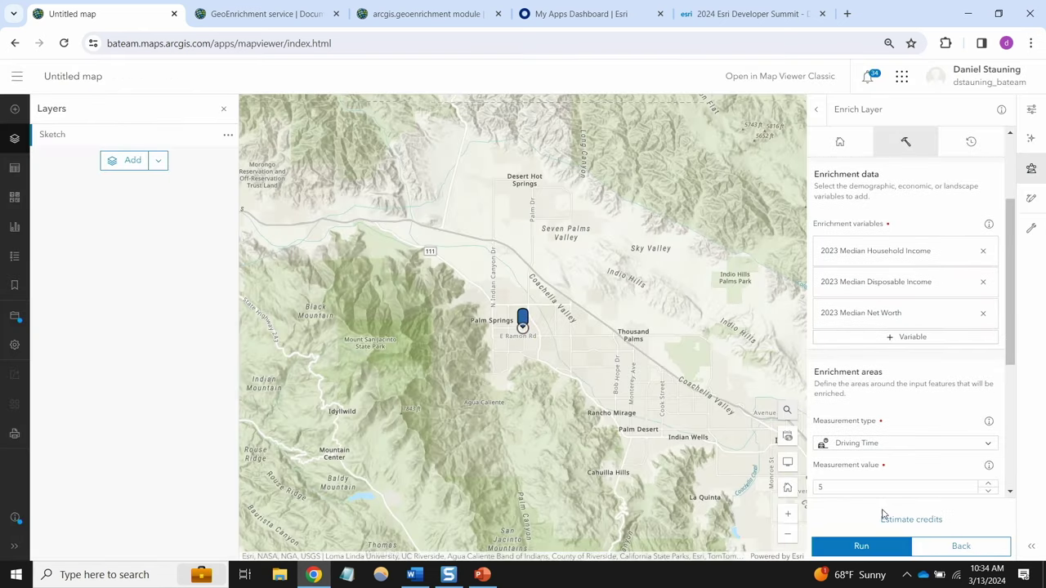
left_click(860, 546)
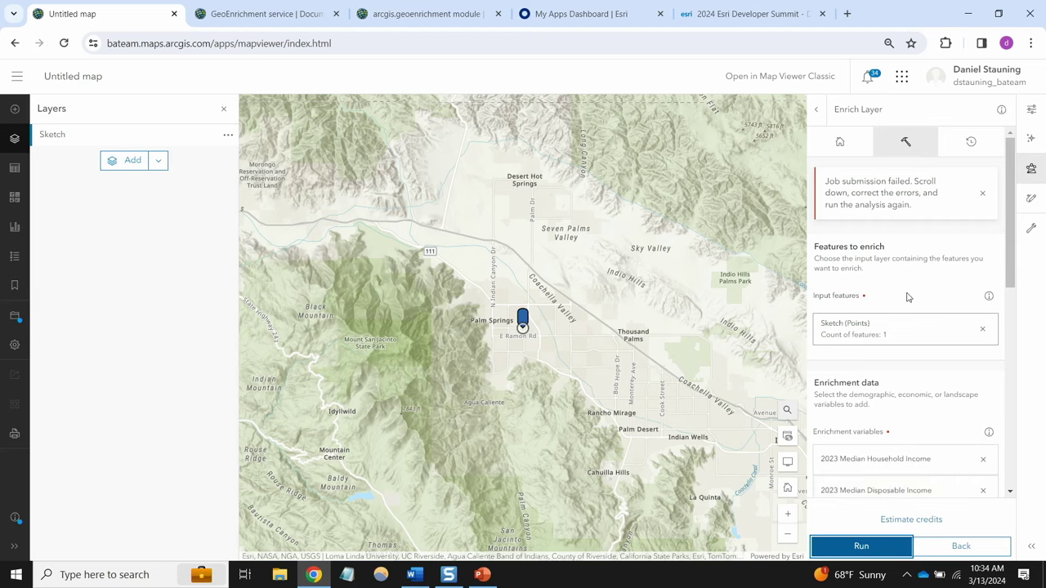
scroll(906, 297, "down", 4)
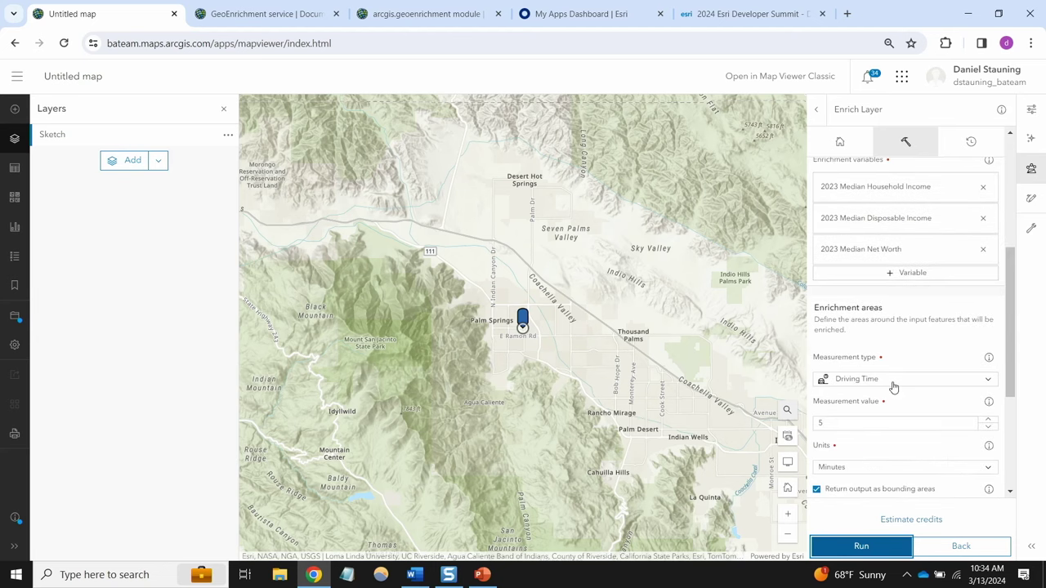
scroll(878, 423, "down", 3)
left_click(886, 389)
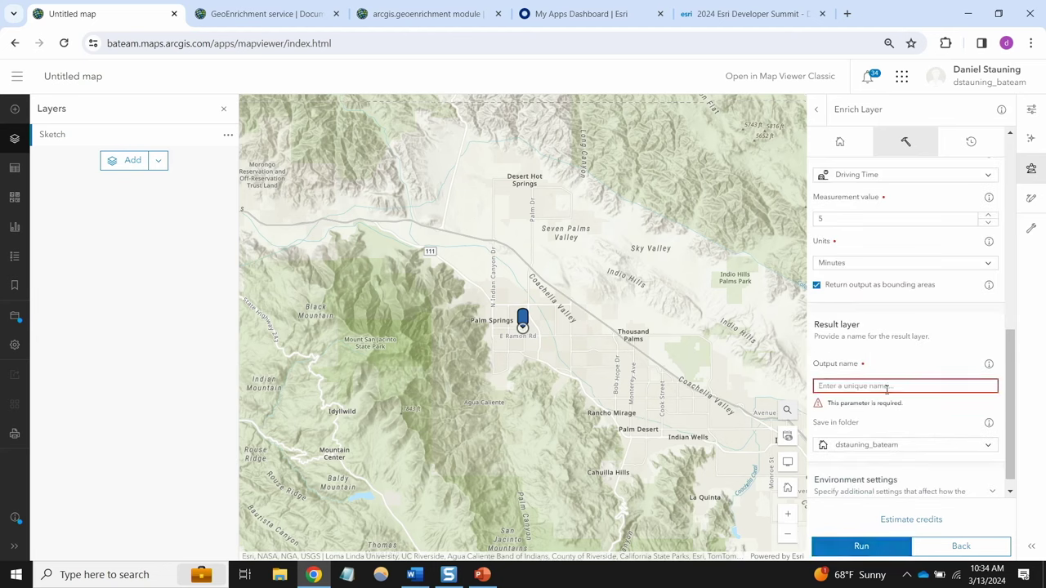
type("DEvSum")
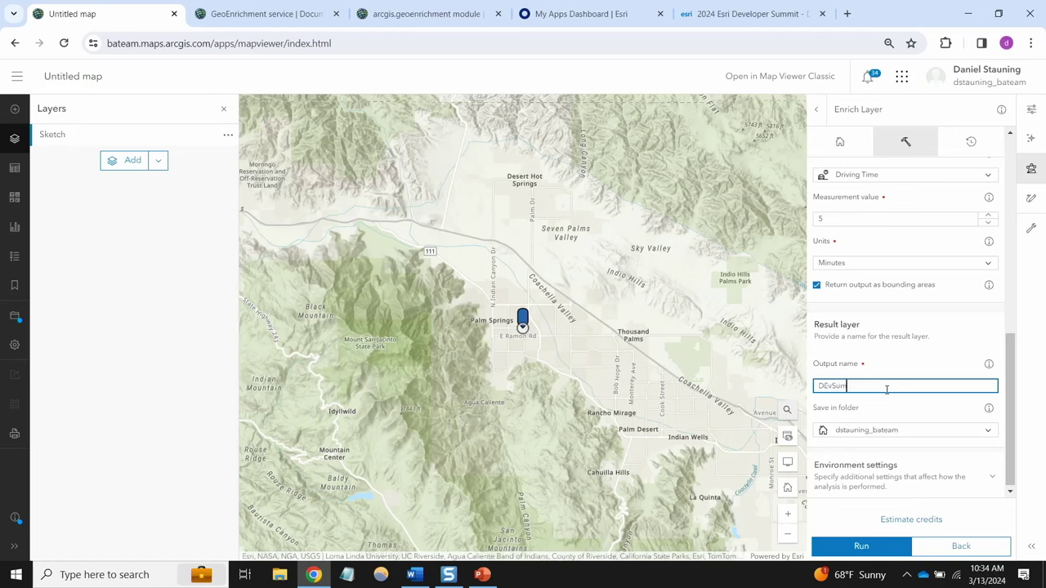
type("mit2024")
left_click(872, 545)
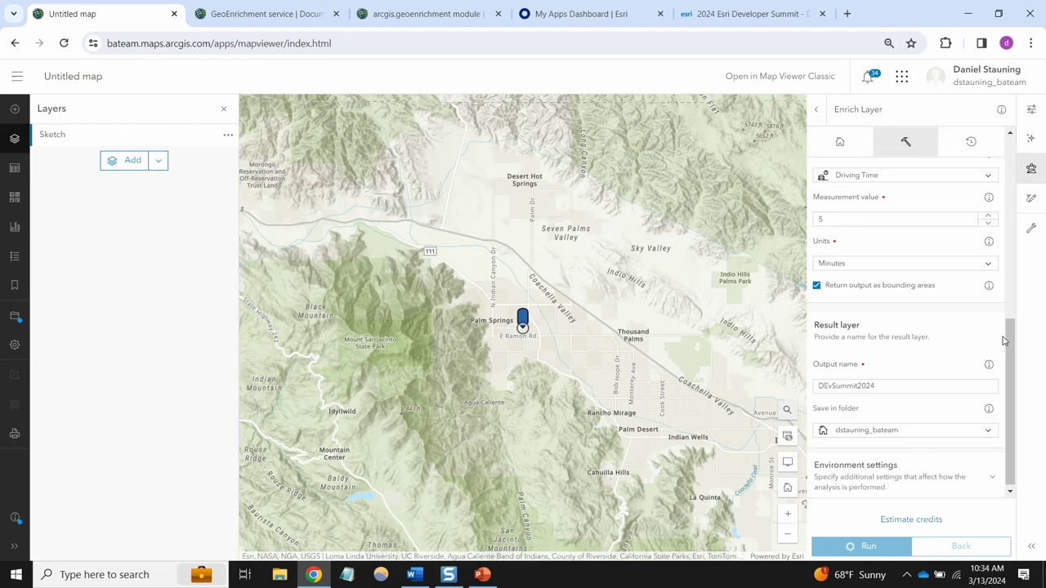
- Check the Enrich Layer job in the analysis history and inspect the income attributes of the enriched drive-time area on the map
left_click(962, 144)
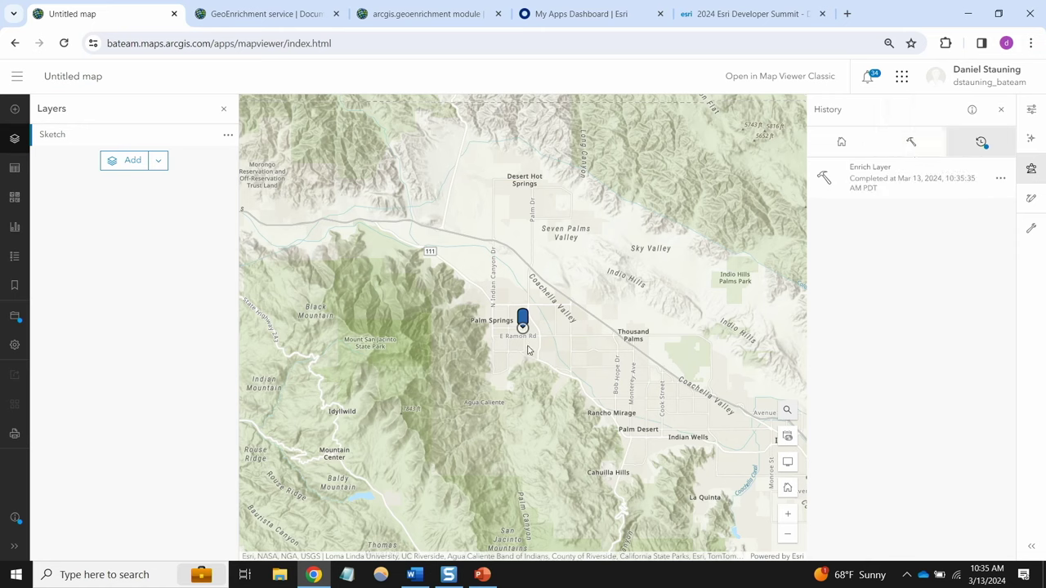
left_click(841, 142)
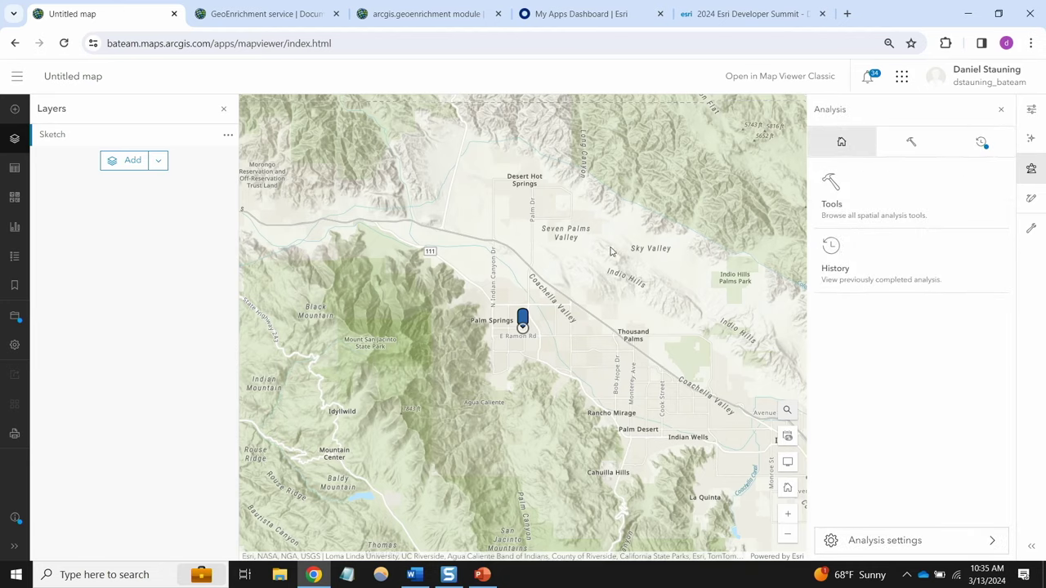
scroll(544, 318, "up", 2)
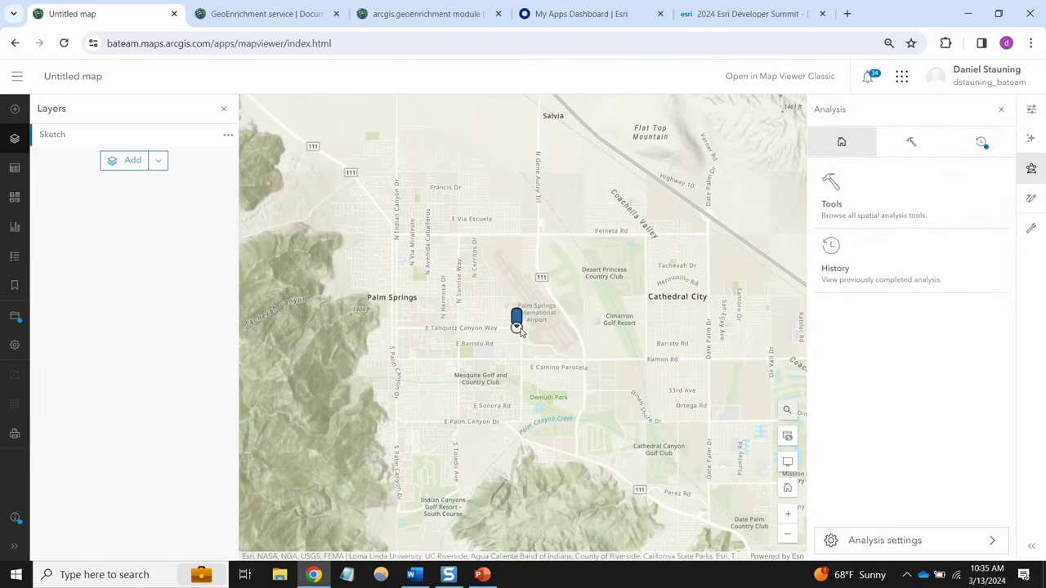
left_click(518, 327)
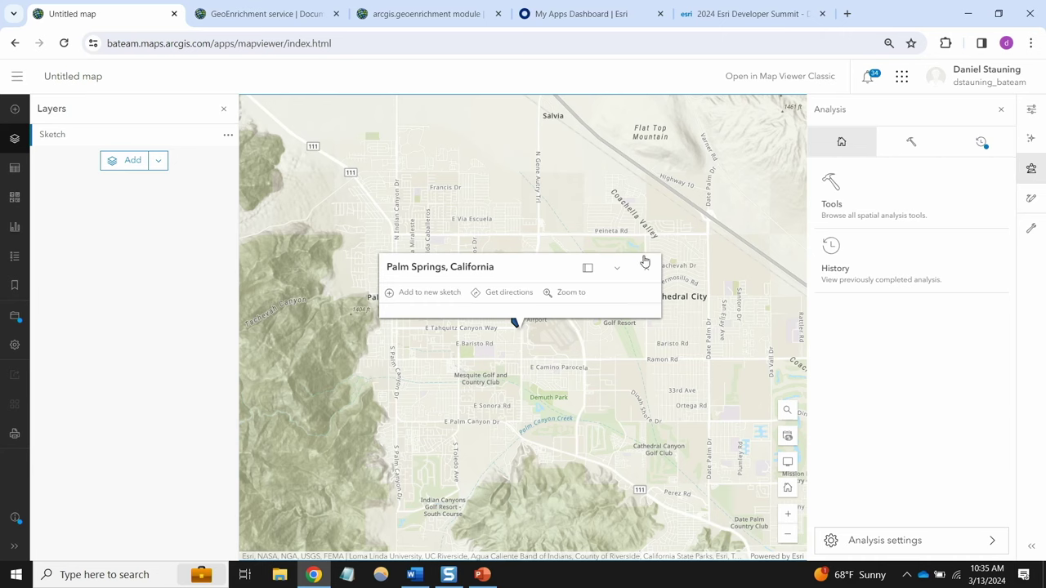
left_click(644, 264)
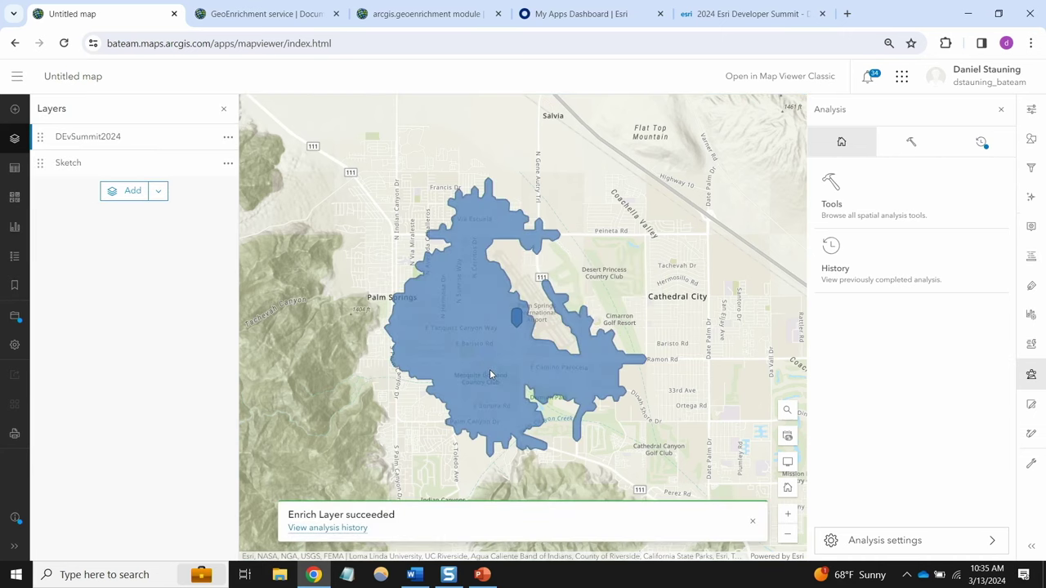
left_click(489, 370)
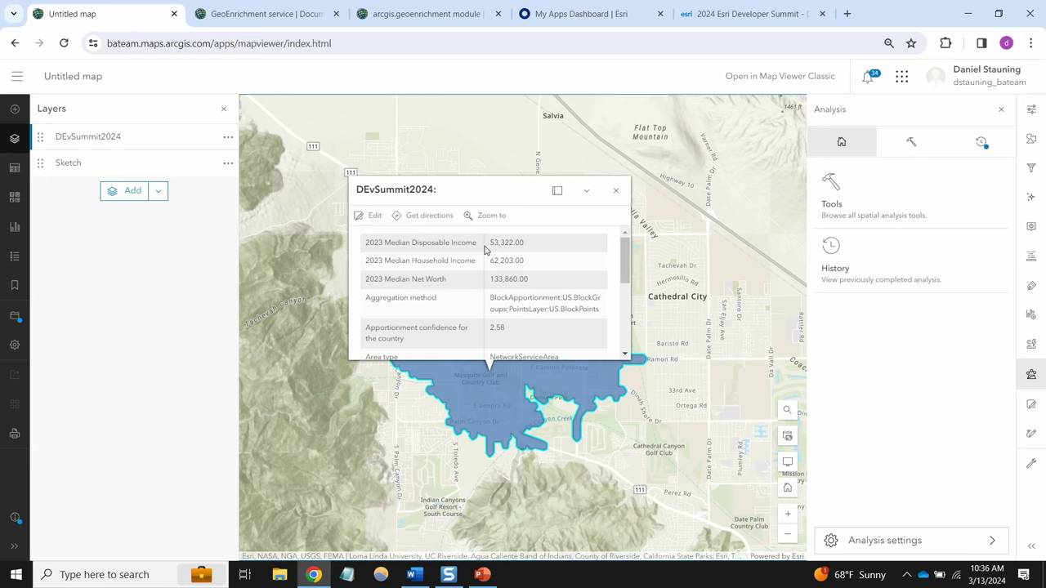
- Switch to the GeoEnrichment presentation in PowerPoint and start the slide show from the ArcGIS GeoEnrichment Service slide
left_click(482, 574)
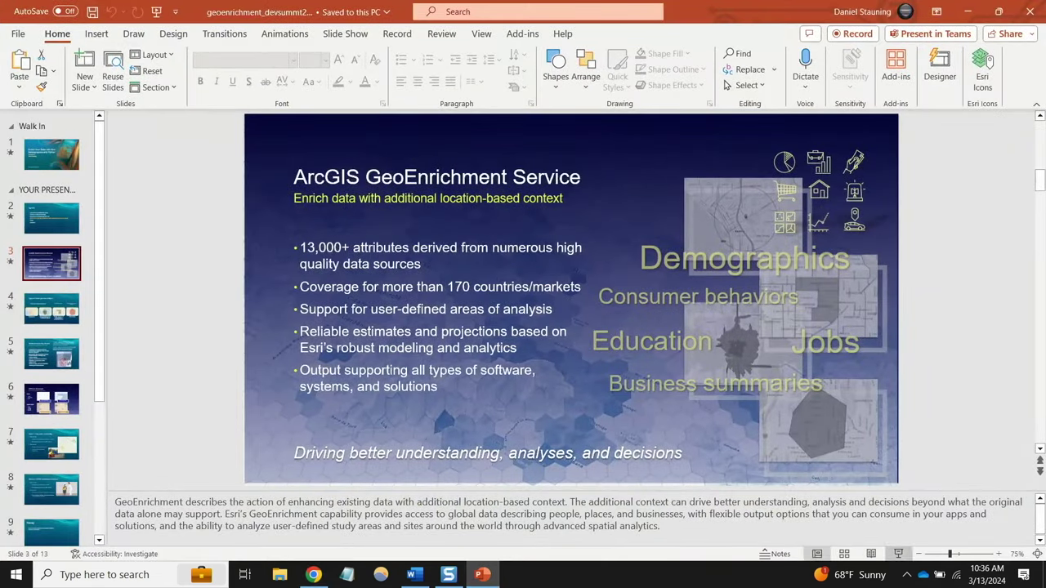
left_click(898, 554)
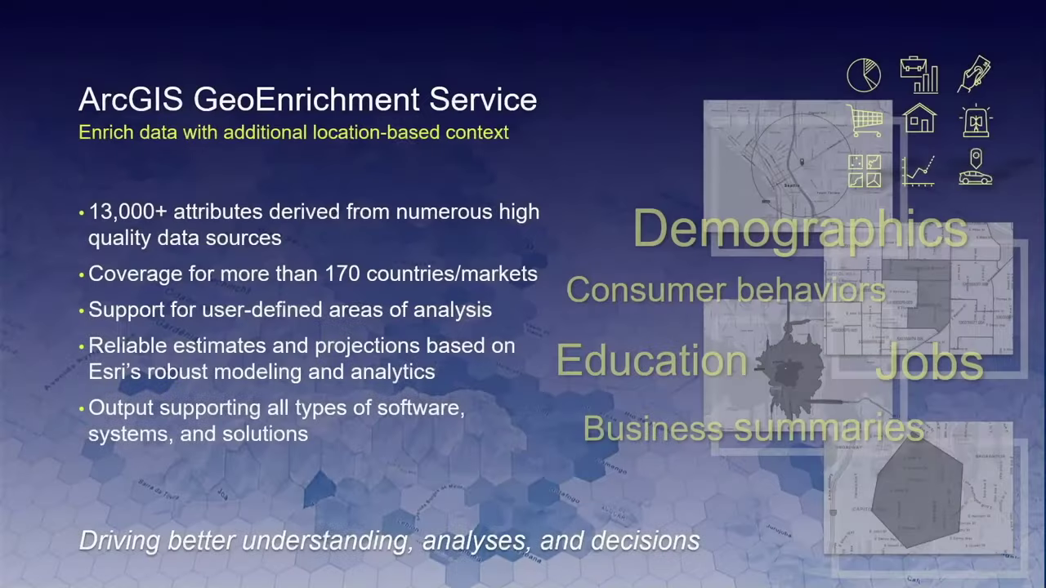